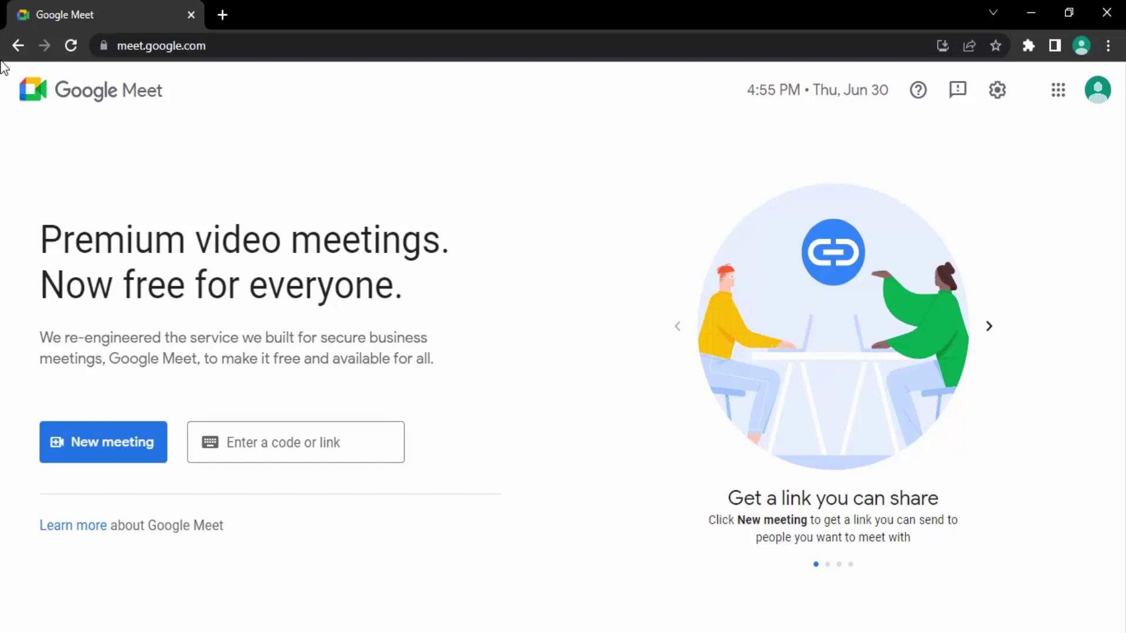
- Start an instant meeting and allow the site to show notifications and use the camera and microphone
click(81, 460)
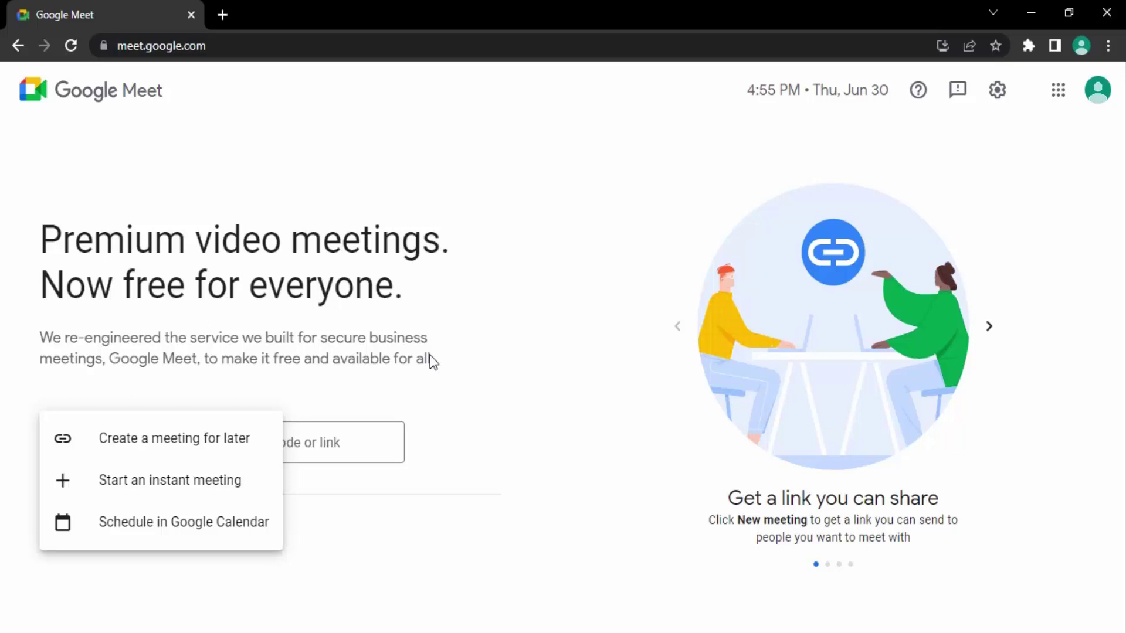
click(151, 481)
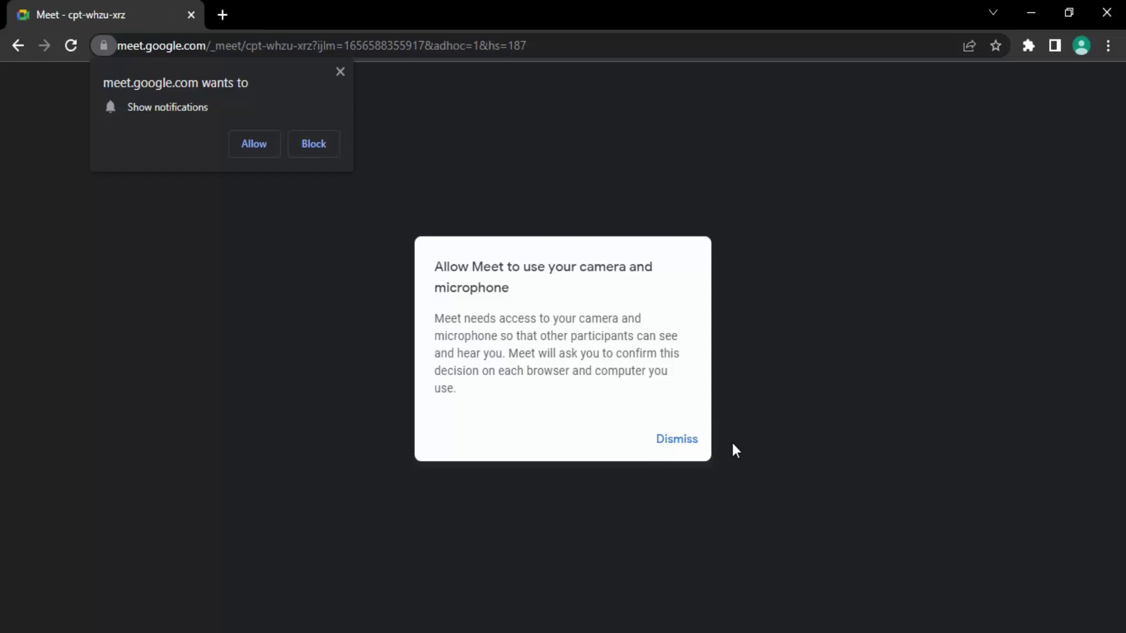
click(258, 143)
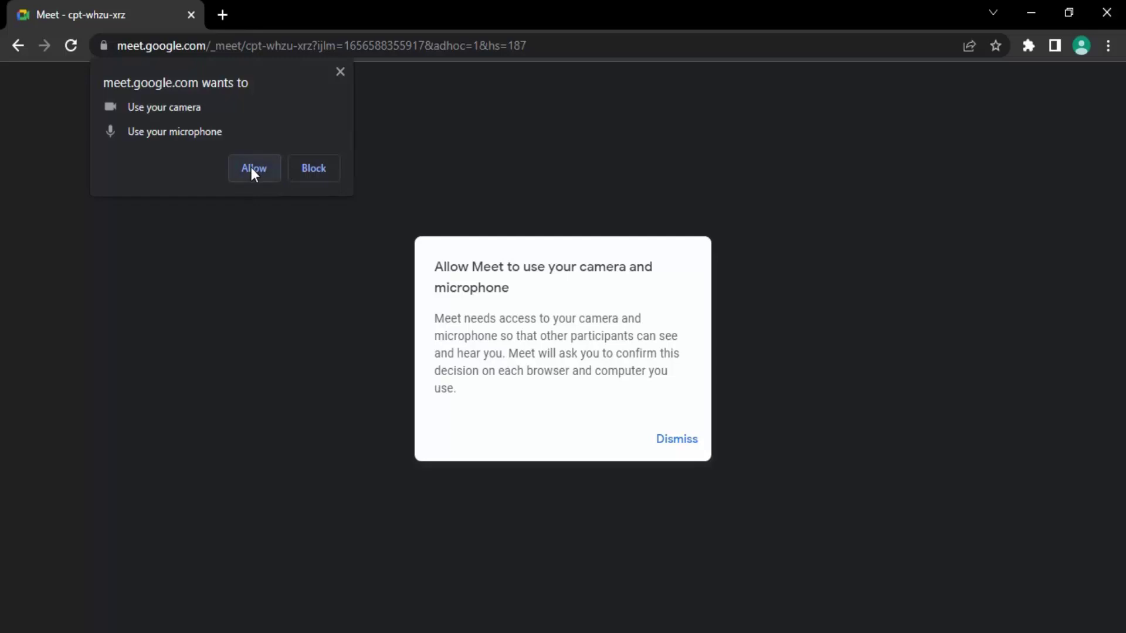
click(251, 167)
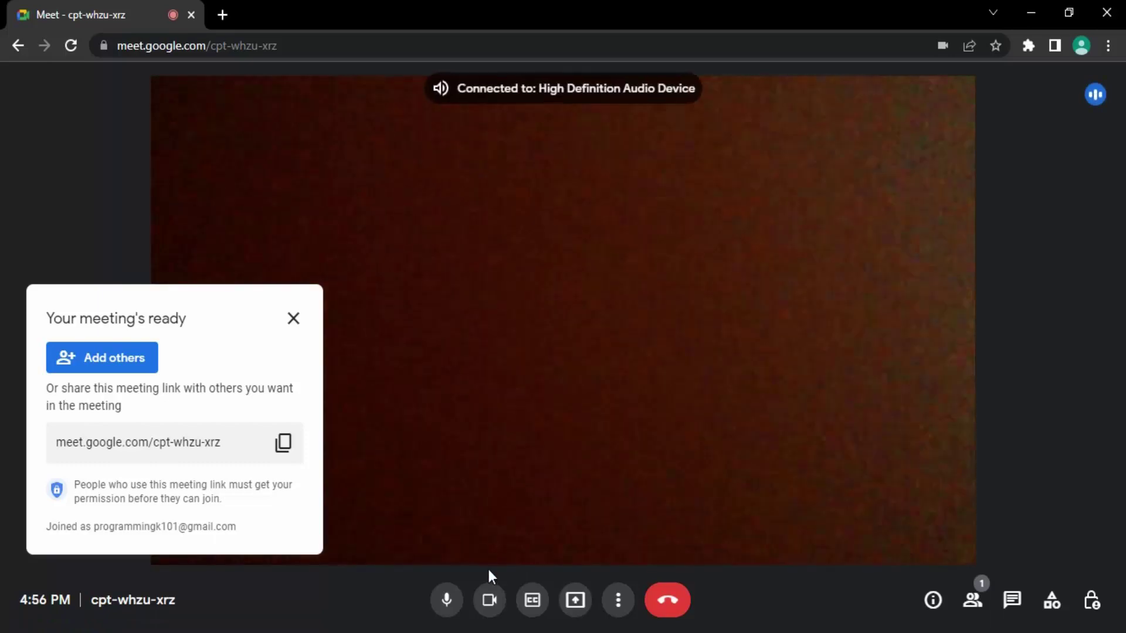
- Turn off the camera and microphone in the meeting and copy its joining link
click(493, 604)
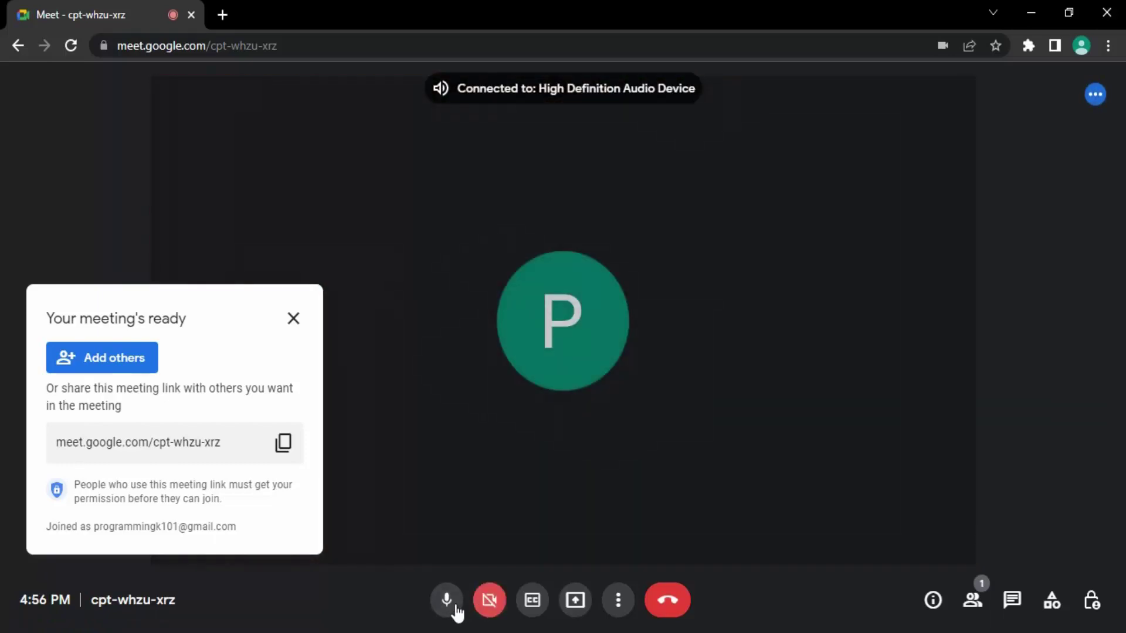
click(453, 608)
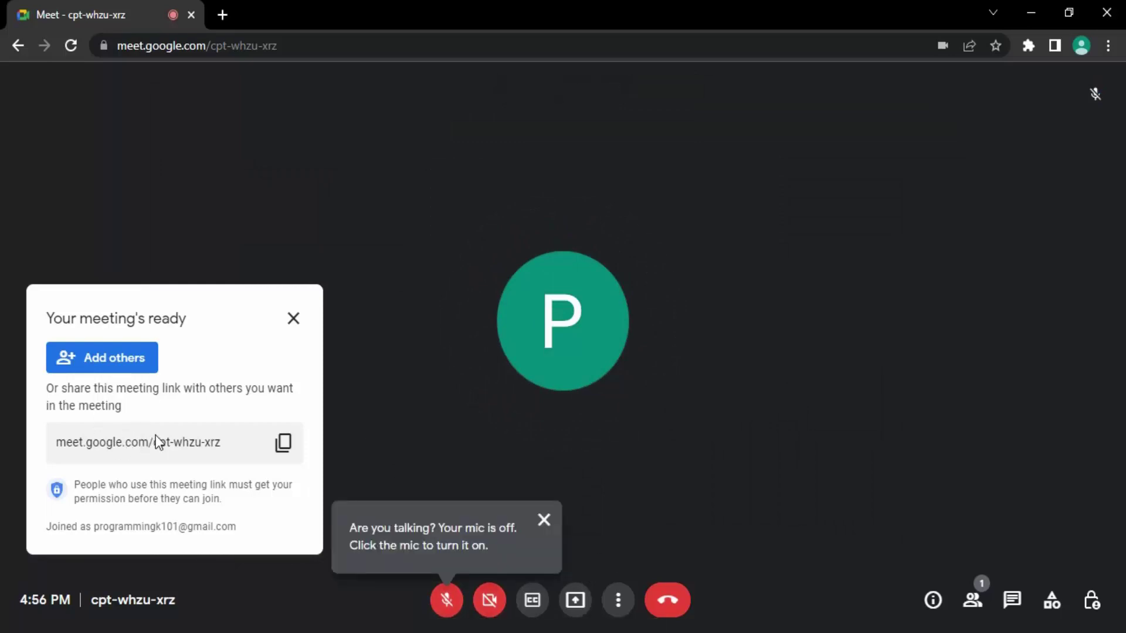
click(287, 450)
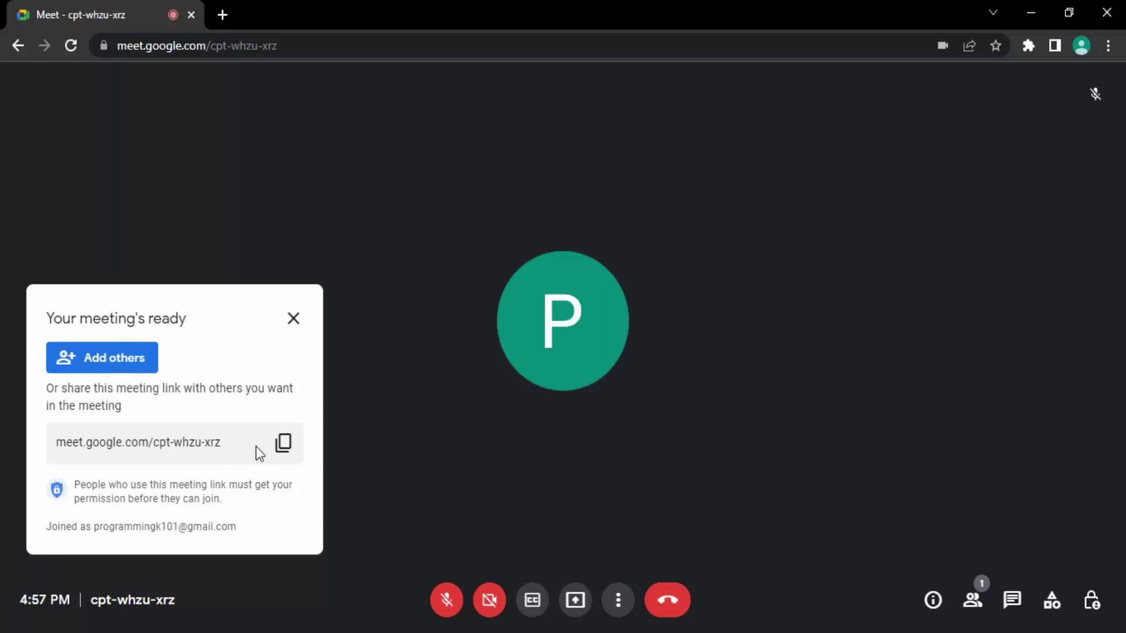
- Open the Google Meet home page, meet.google.com, in a new browser tab
click(222, 14)
text(m)
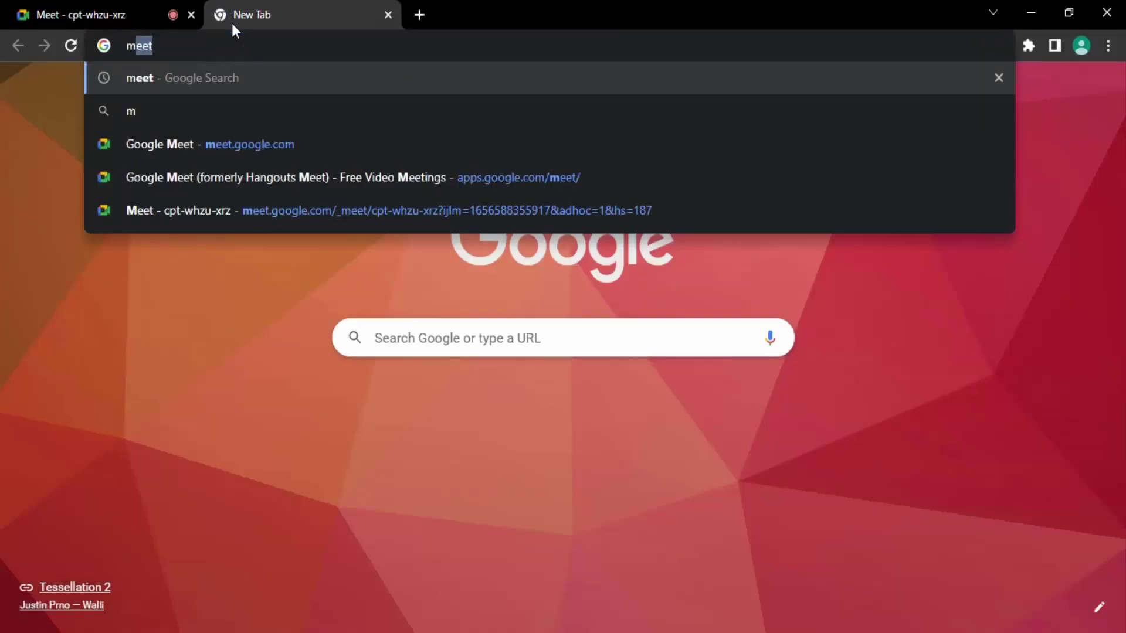
text(ee)
key(Down)
key(Down)
key(Down)
key(Down)
key(Down)
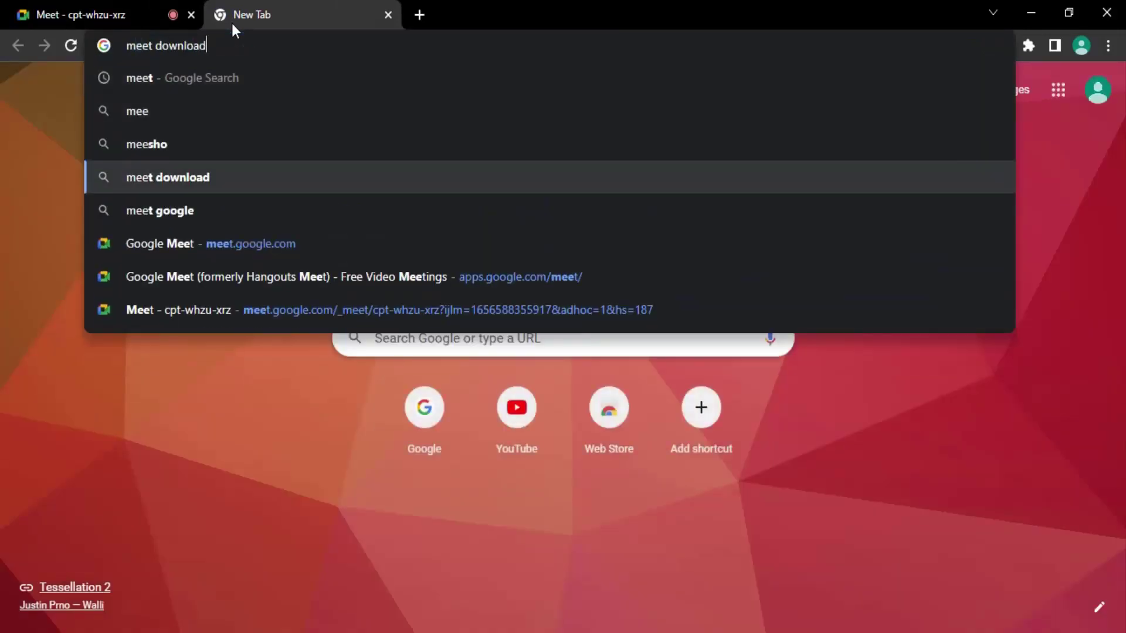
key(Return)
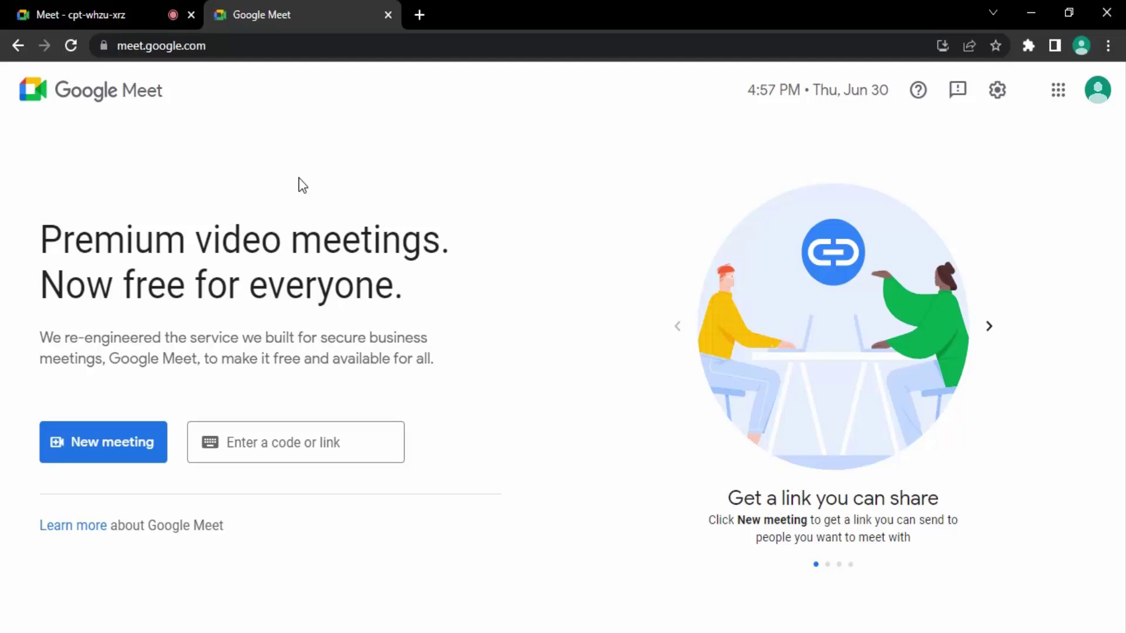
- Try the copied meeting link in the code or link field, and clear the field
click(272, 448)
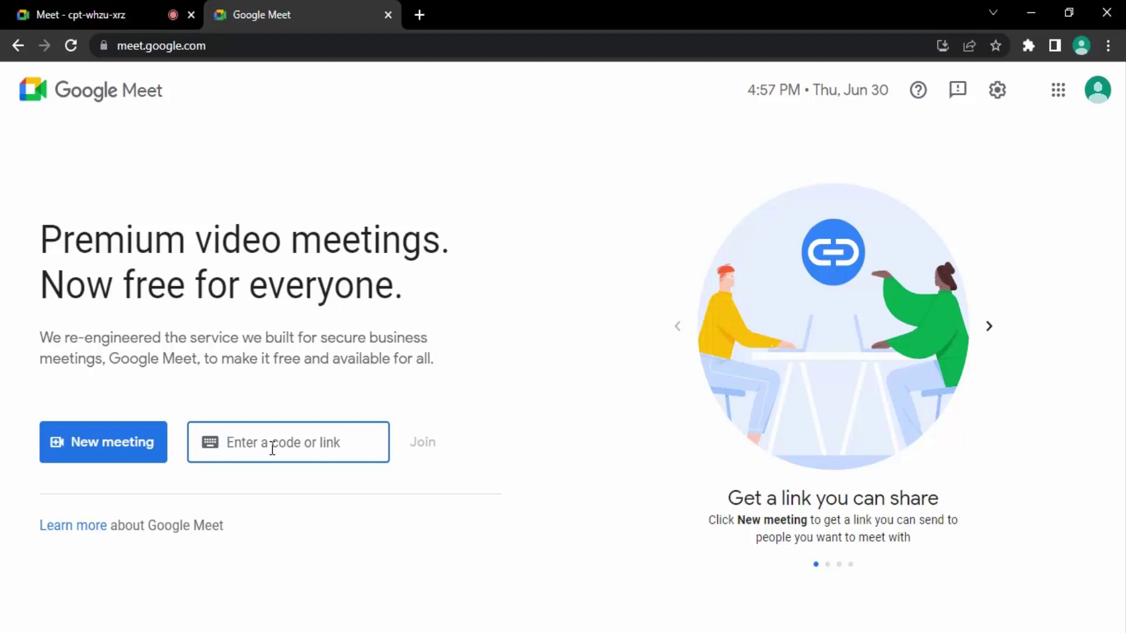
click(86, 2)
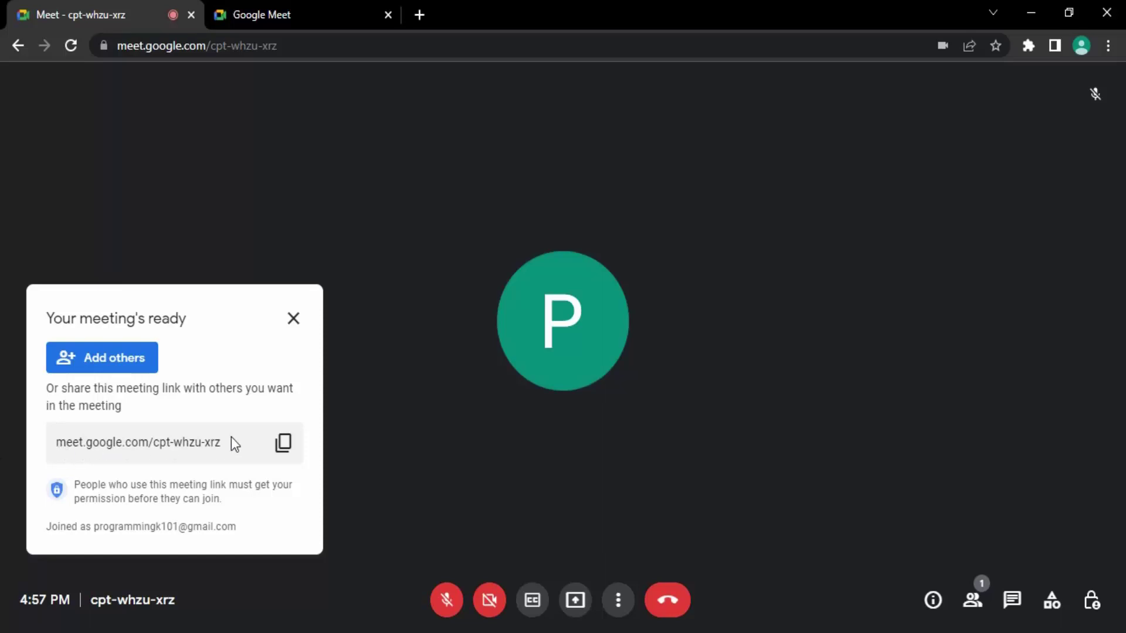
click(263, 9)
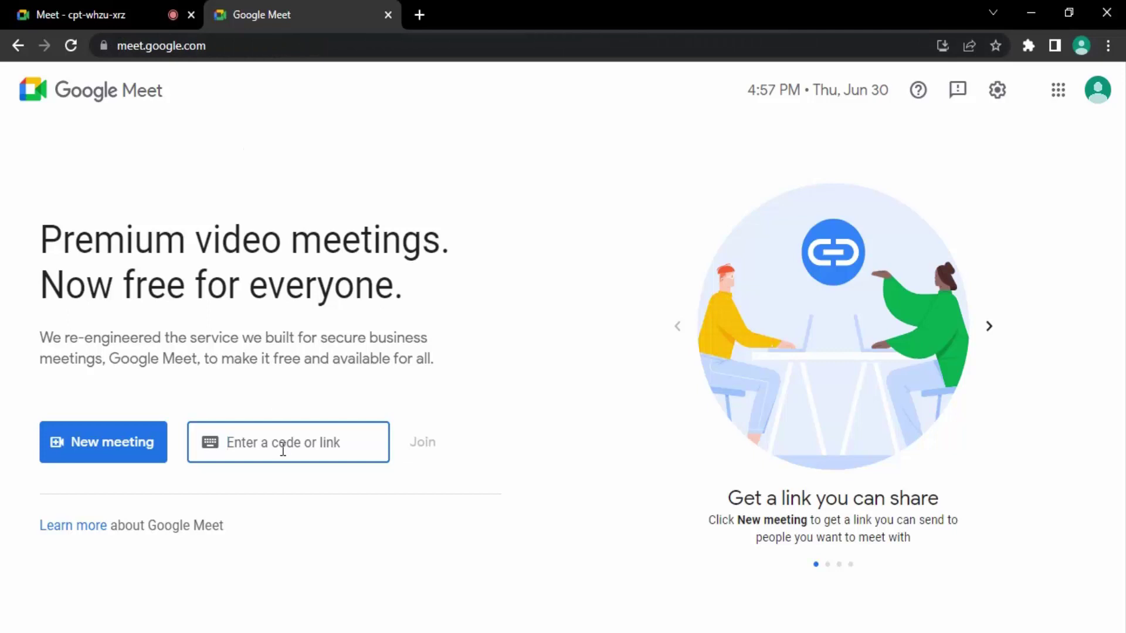
key(ctrl+v)
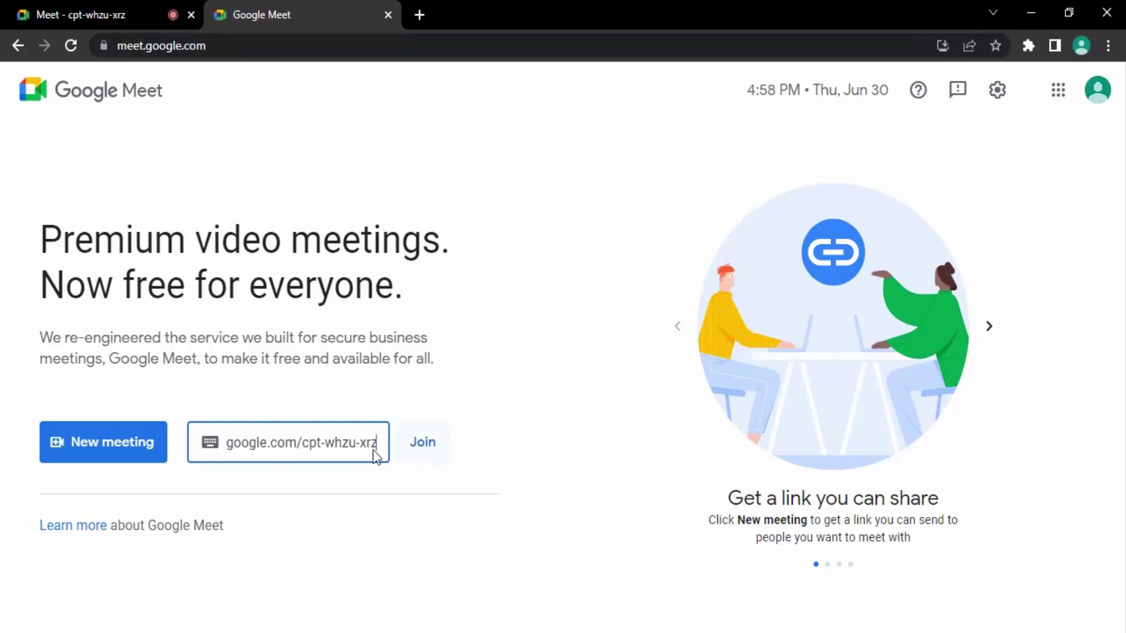
triple_click(314, 444)
key(BackSpace)
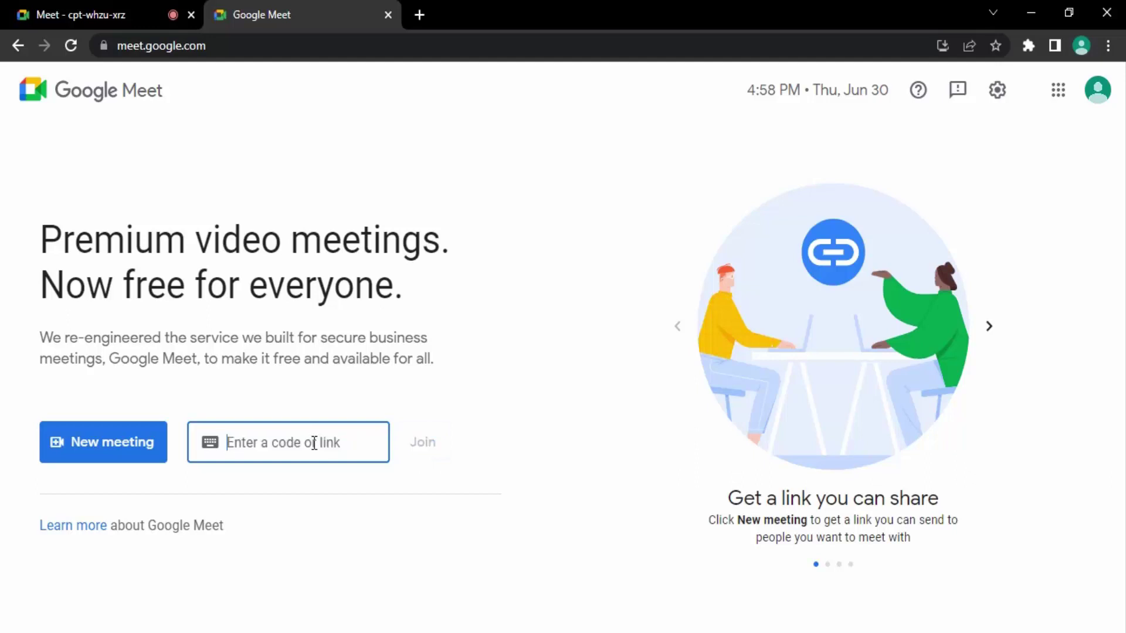
- Paste the copied meeting link into the code or link field and reduce it to the meeting code without dashes
click(83, 13)
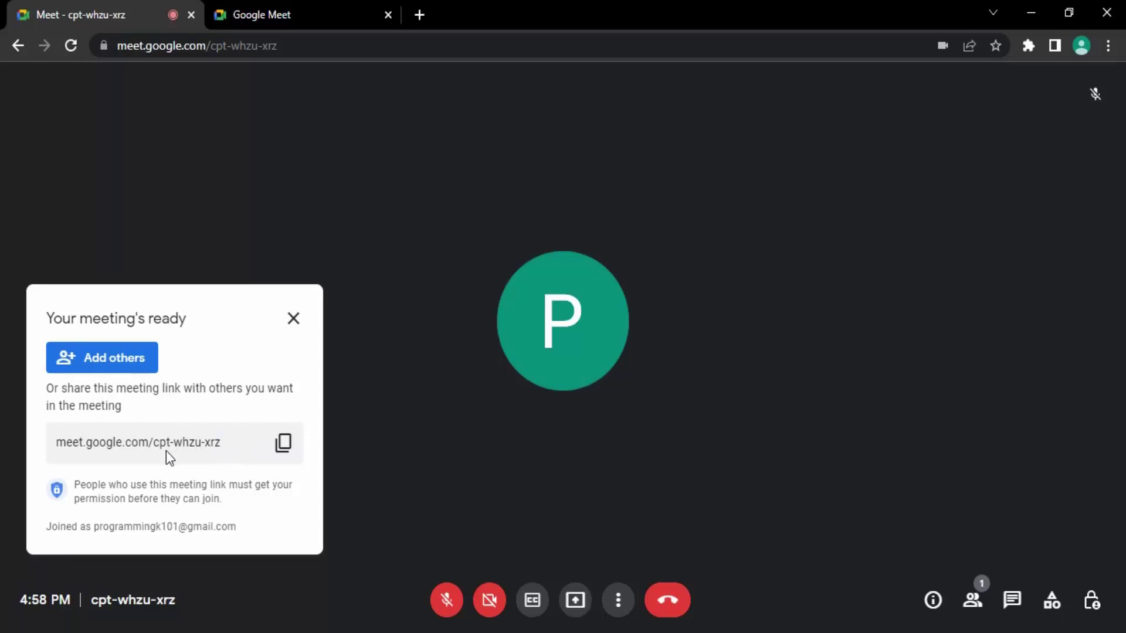
click(252, 13)
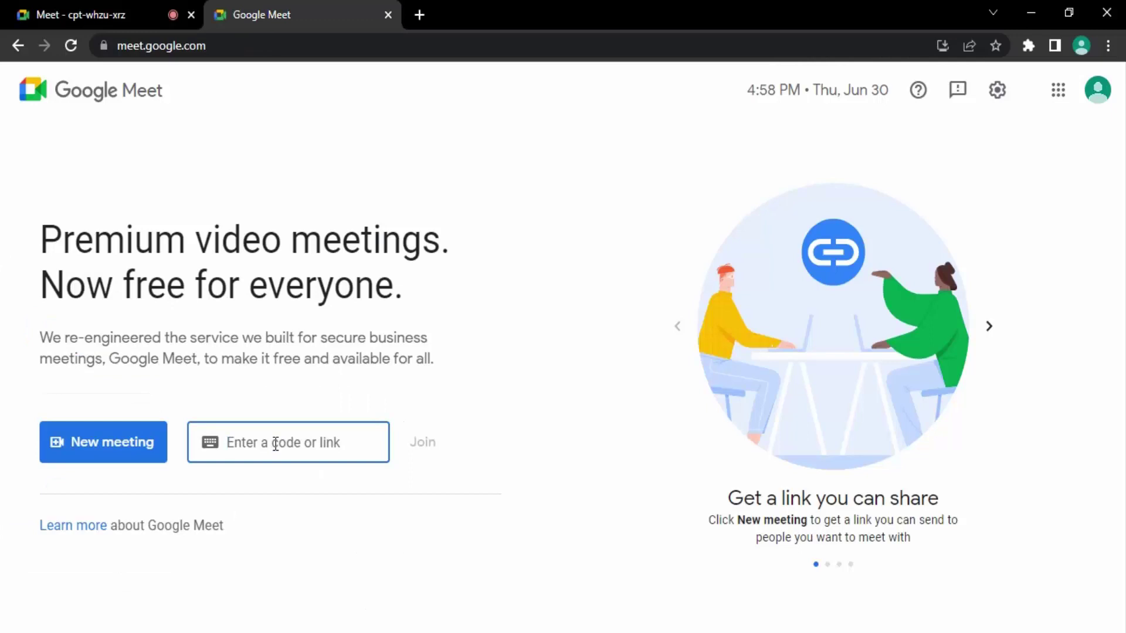
key(ctrl+v)
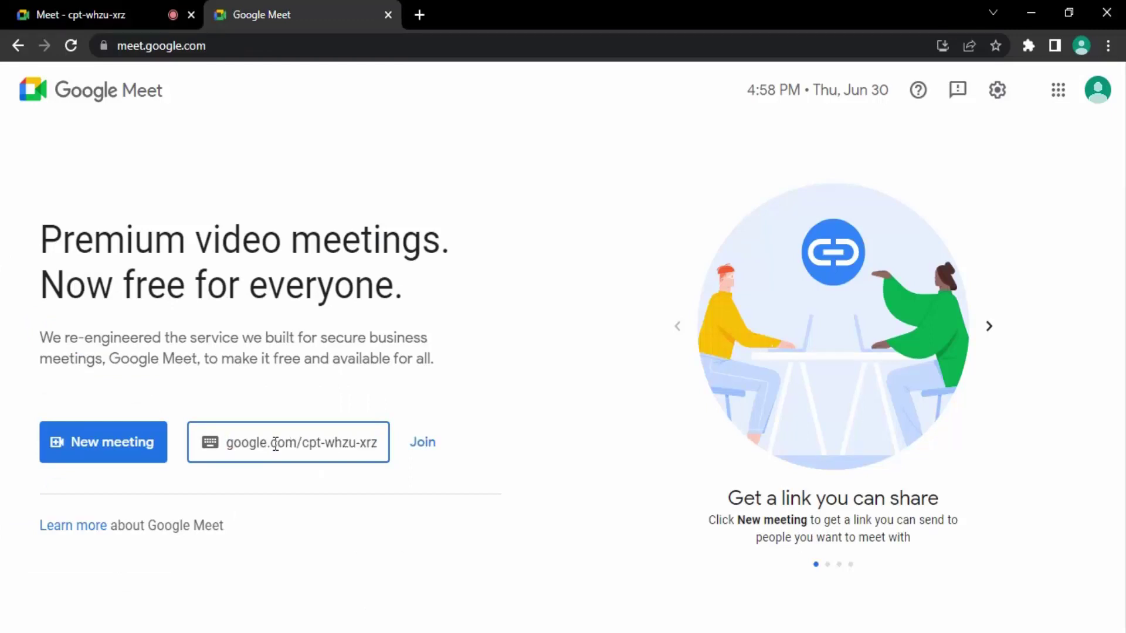
key(BackSpace)
key(BackSpace)
key(BackSpace)
key(BackSpace)
key(BackSpace)
key(BackSpace)
key(BackSpace)
key(BackSpace)
key(BackSpace)
key(BackSpace)
key(BackSpace)
key(BackSpace)
key(BackSpace)
key(BackSpace)
key(BackSpace)
key(BackSpace)
key(BackSpace)
key(BackSpace)
key(BackSpace)
key(BackSpace)
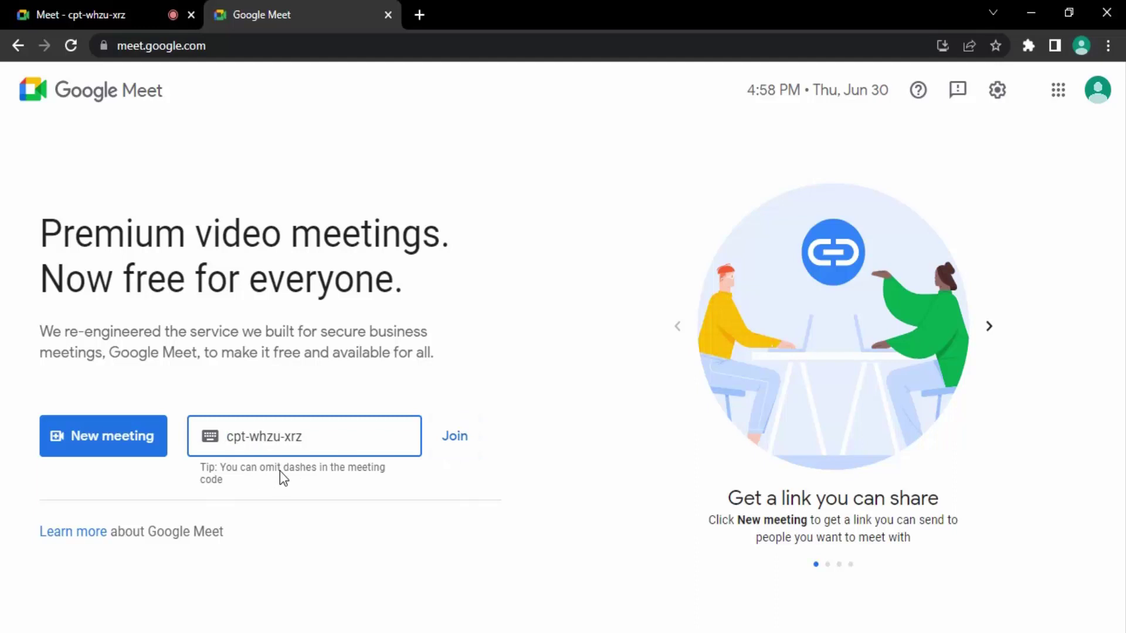
key(BackSpace)
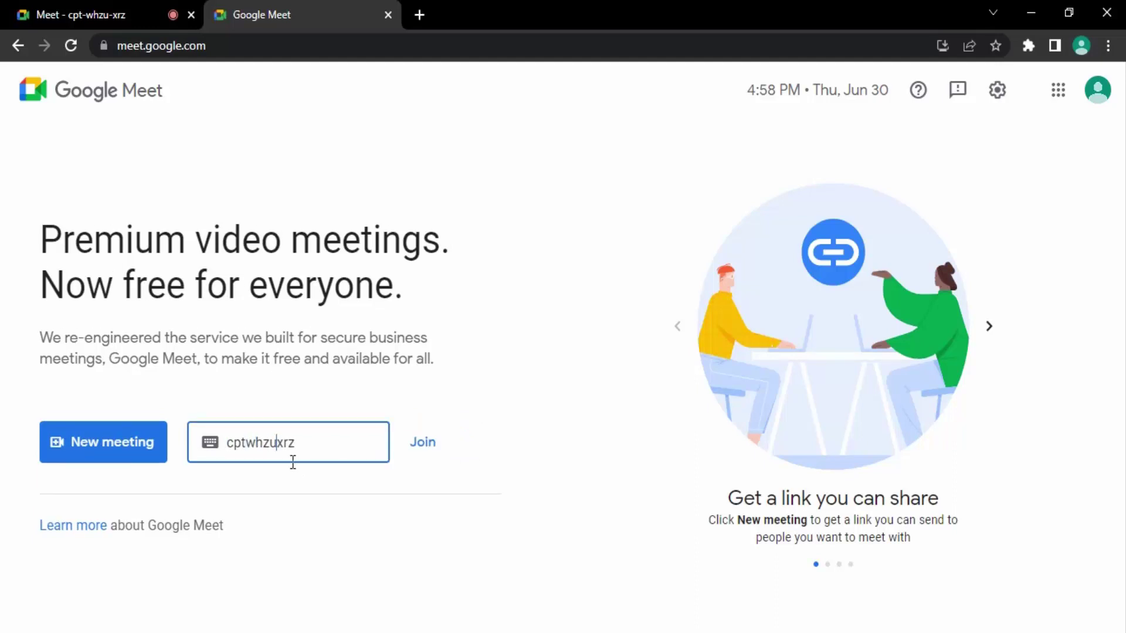
click(292, 463)
- Submit the meeting code to reach the pre-join page and turn off the camera and microphone there
click(427, 455)
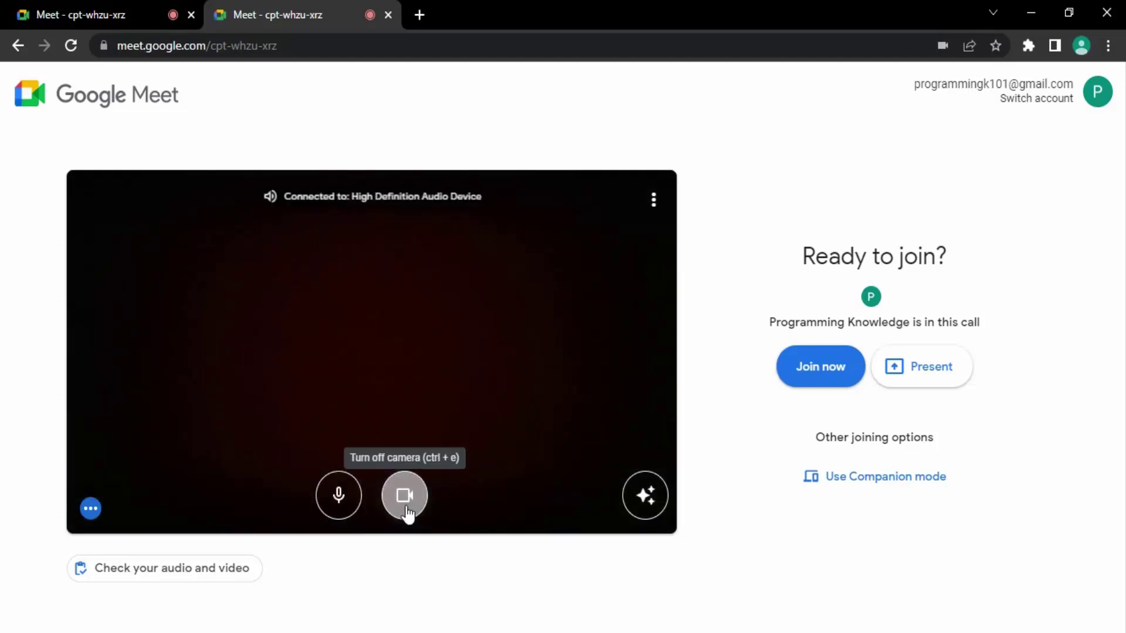
click(406, 509)
click(342, 520)
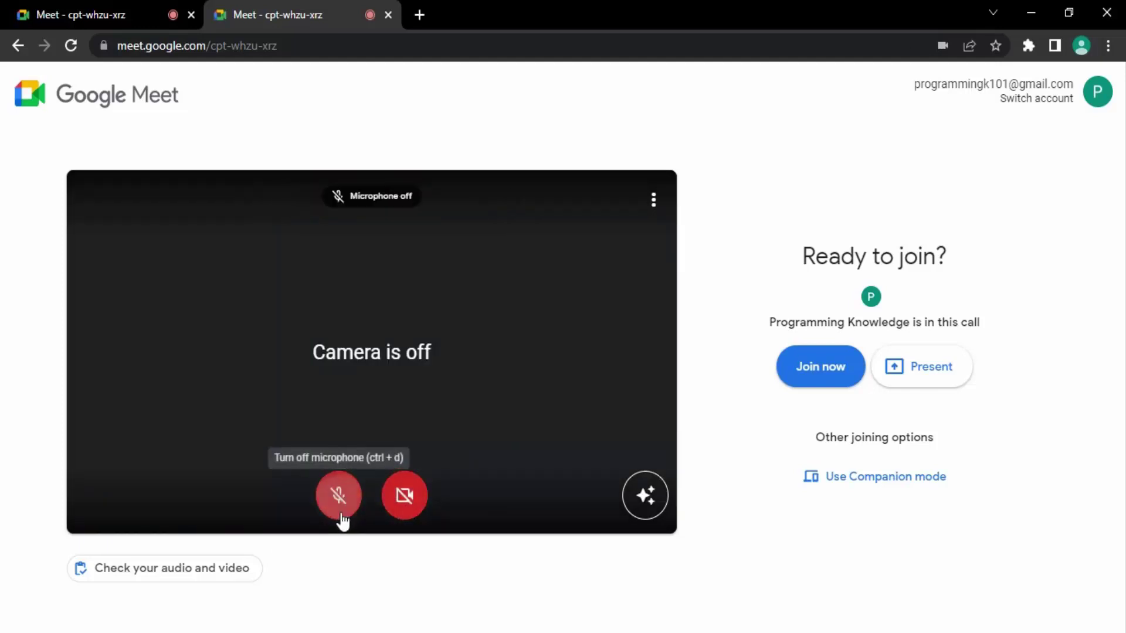